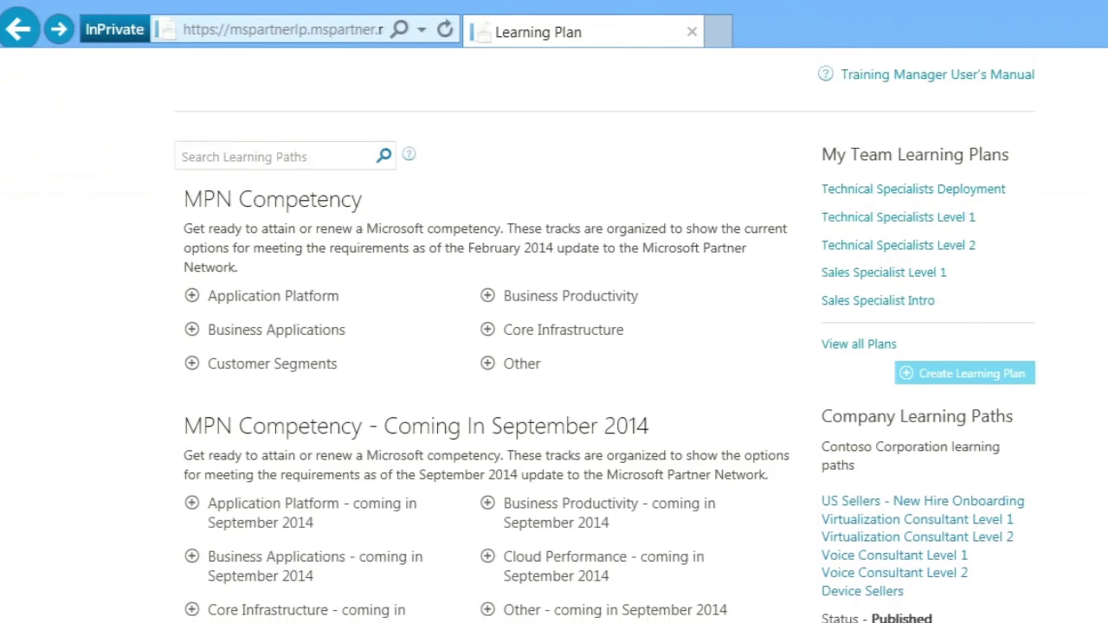
Scroll down the Learning Plan page and open the Sales Specialist Level 1 progress tracker.
scroll(554, 346, down, 1)
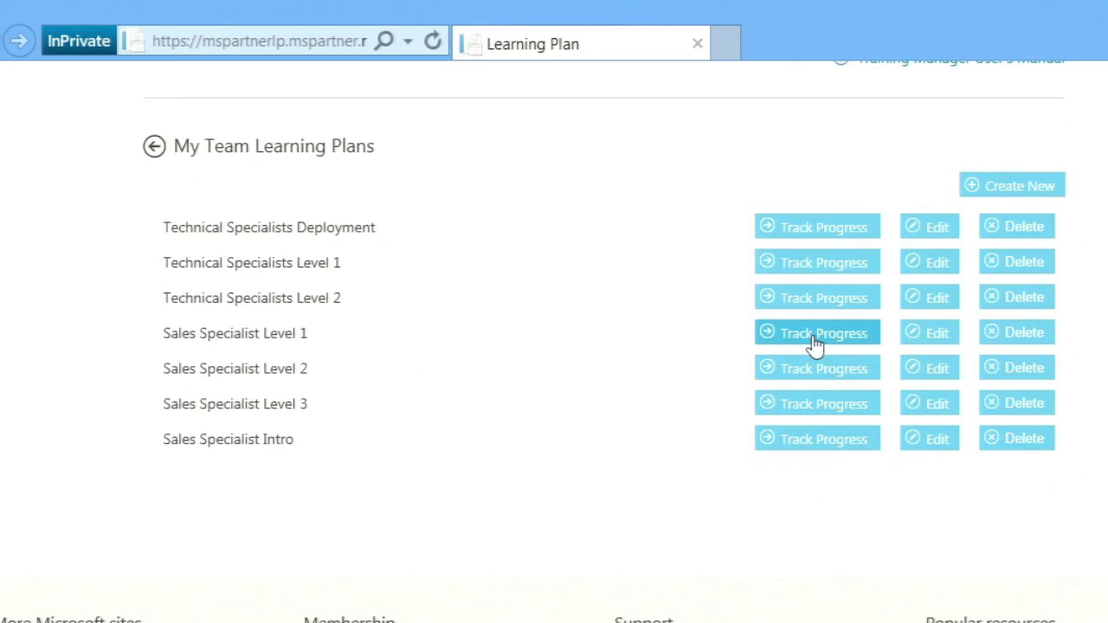
click(816, 344)
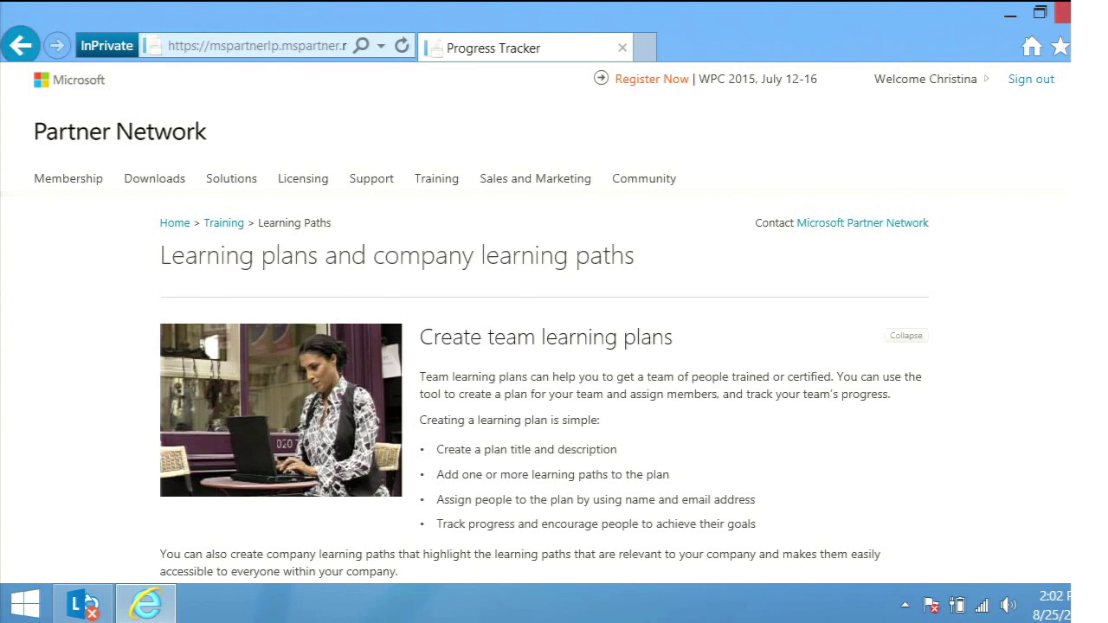
Scroll through all My Team Learning Plans and track progress for Sales Specialist Level 1.
drag(1103, 157, 1105, 331)
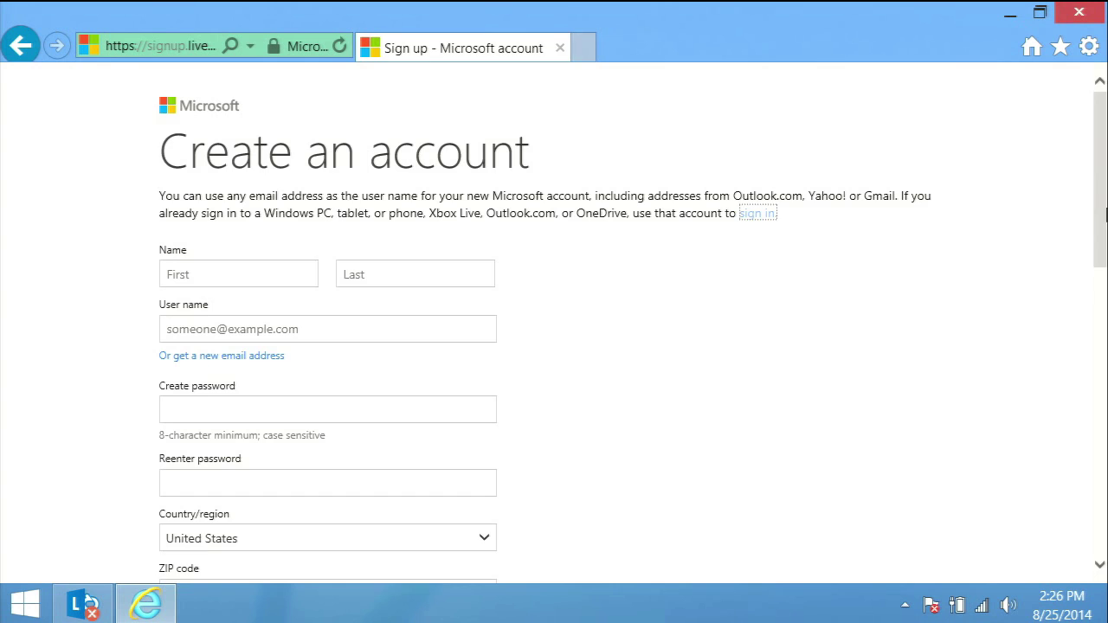
drag(1107, 215, 1107, 505)
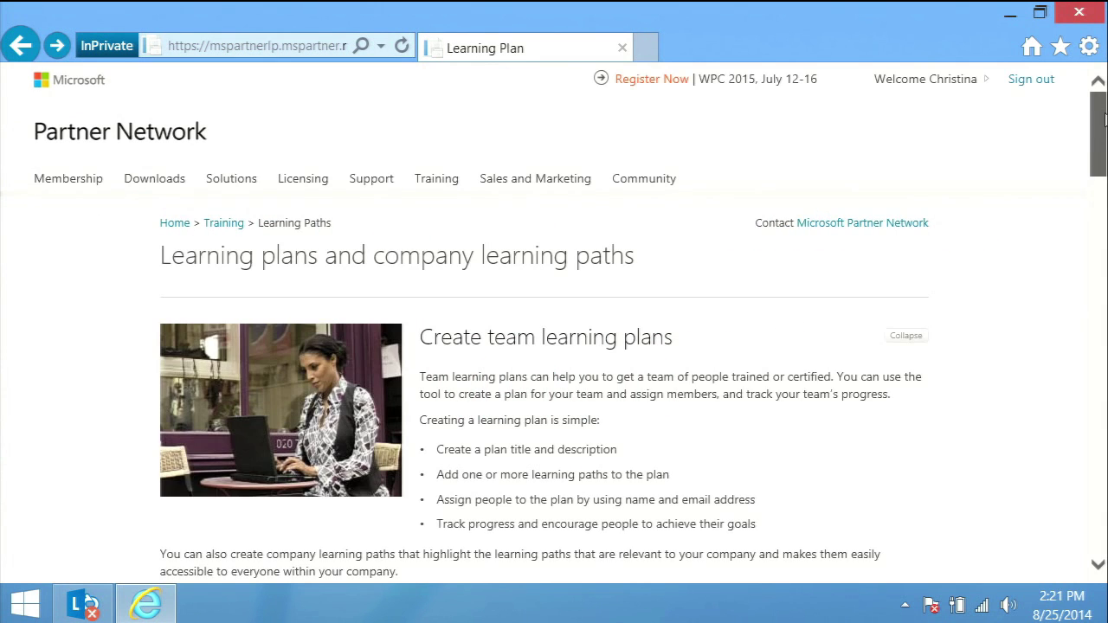
drag(1106, 106, 1106, 238)
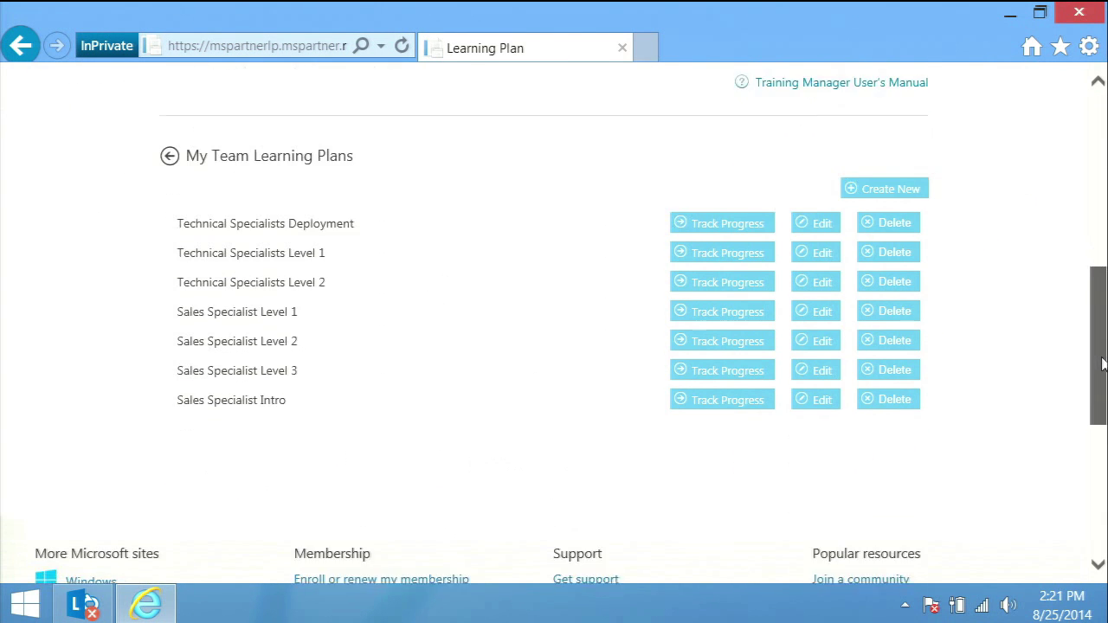
drag(1103, 365, 1105, 369)
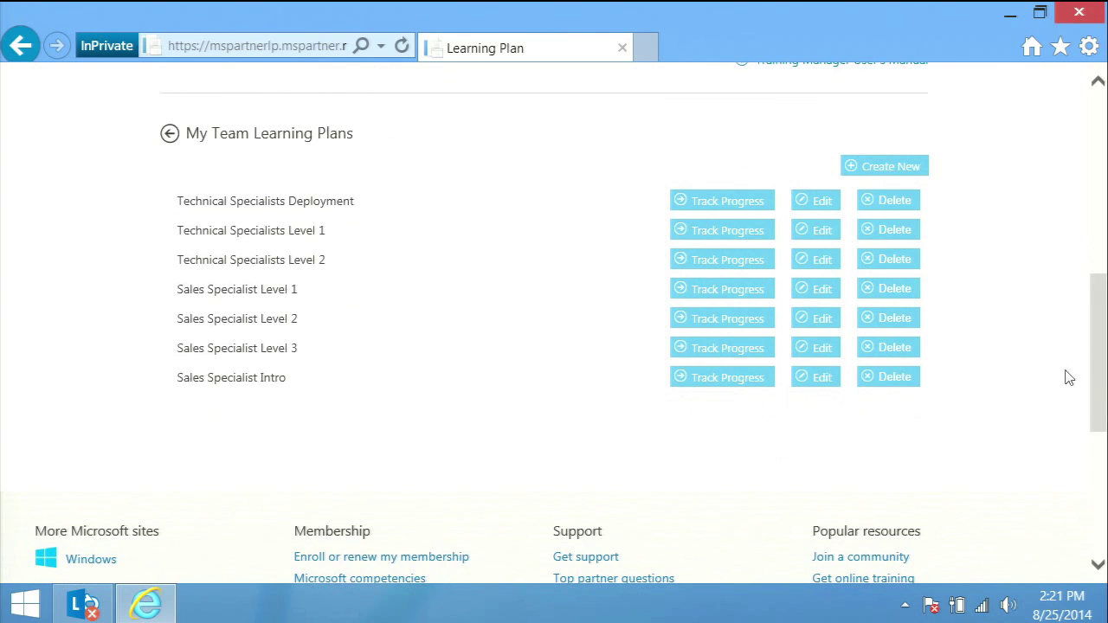
click(717, 298)
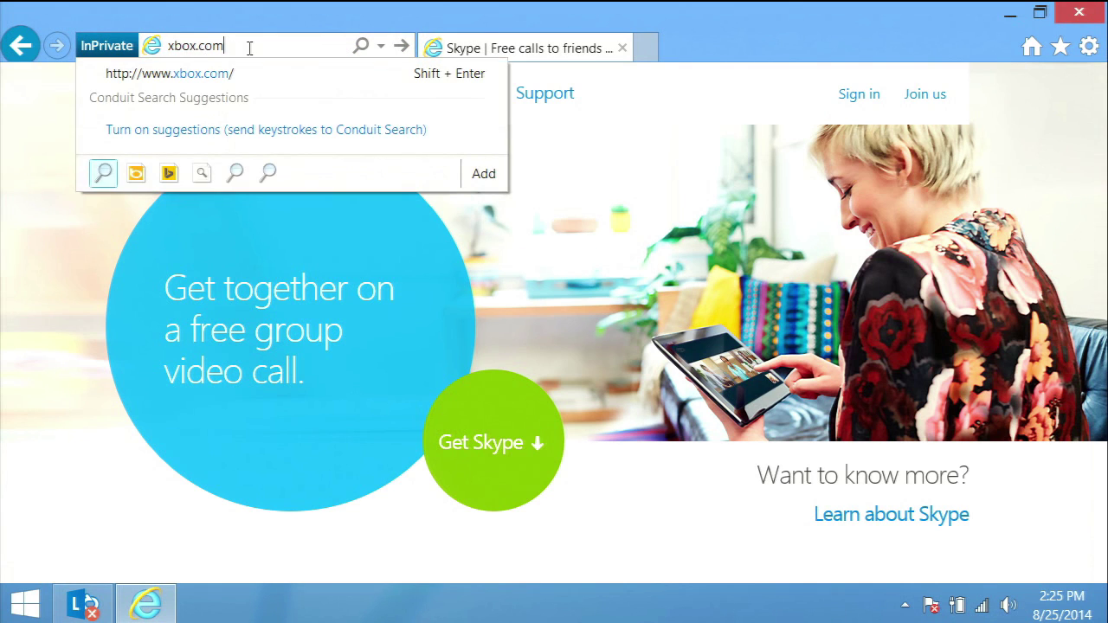
Go to xbox.com and sign in with a Microsoft account.
key(Return)
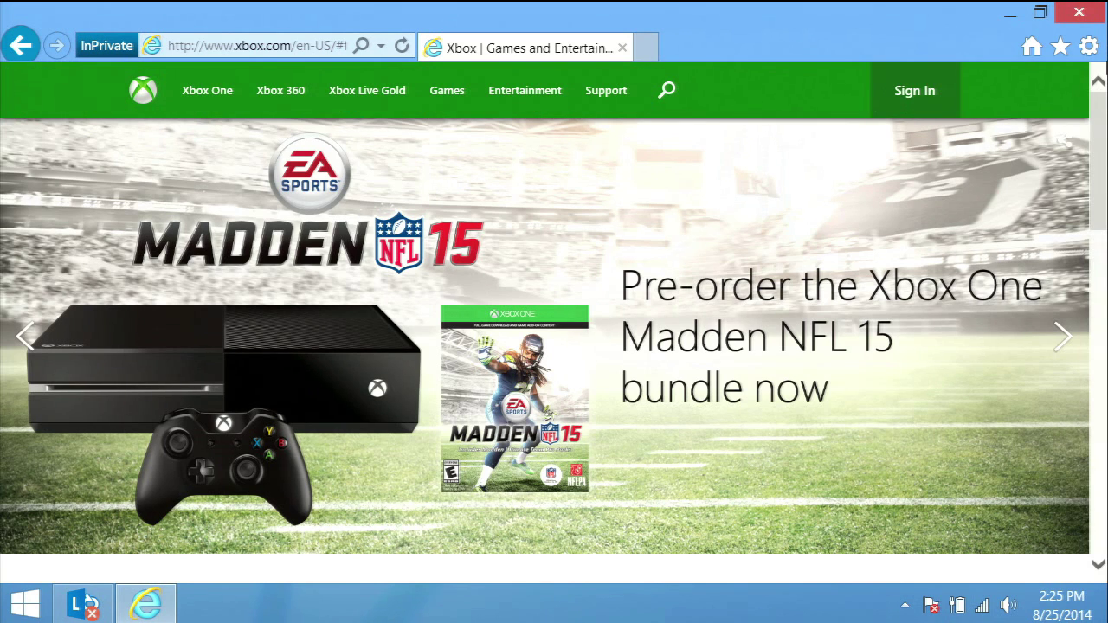
click(932, 110)
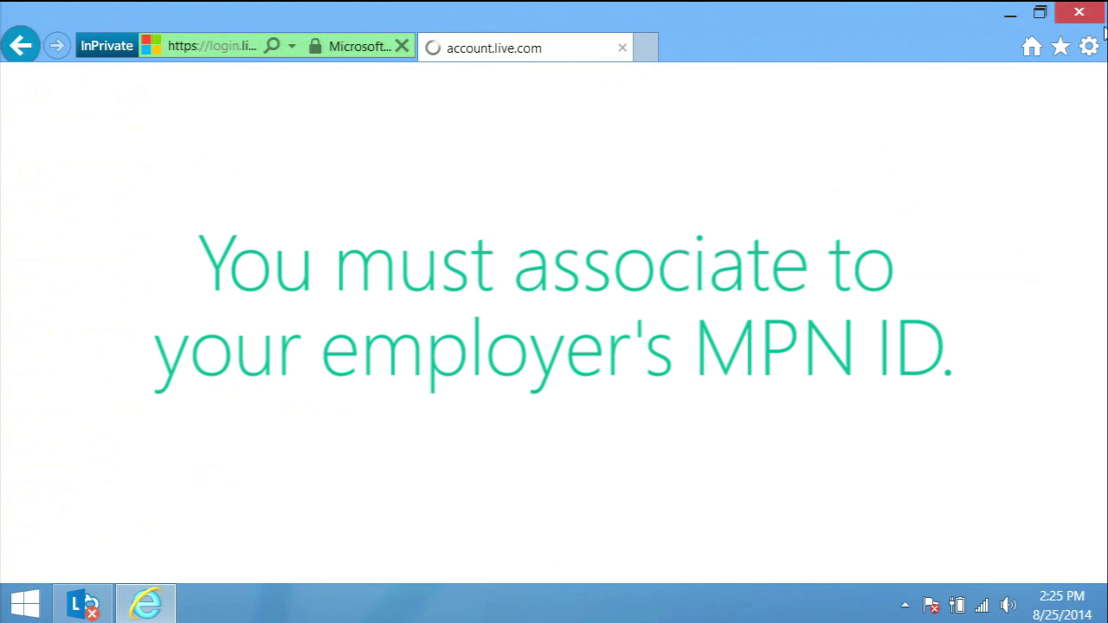
Close the browser and start InPrivate Browsing from the Internet Explorer taskbar jump list.
click(1080, 21)
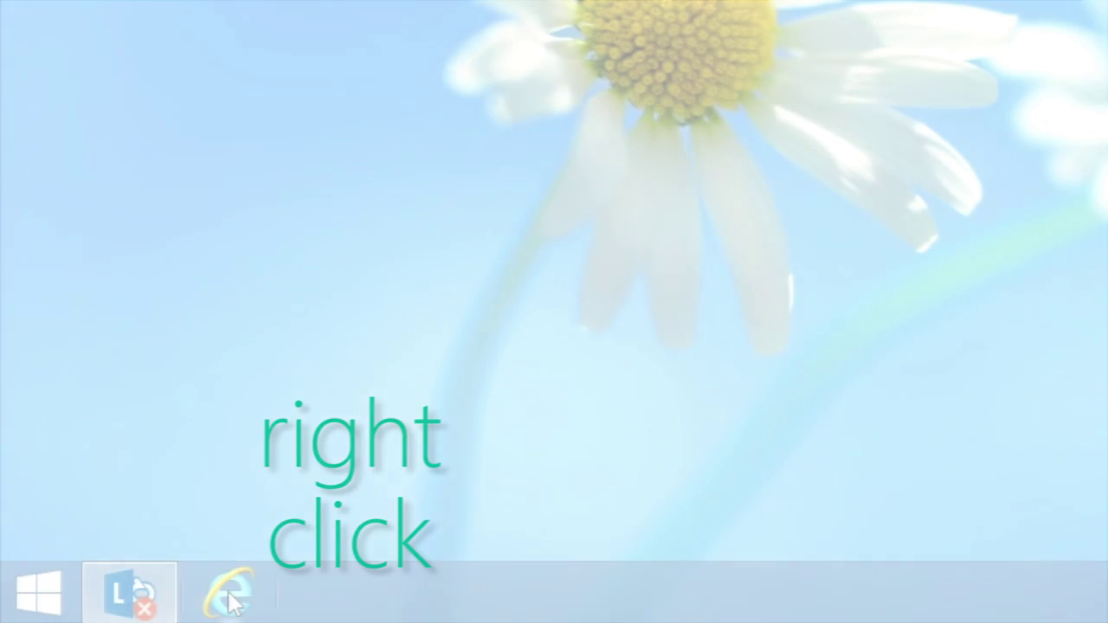
right_click(230, 594)
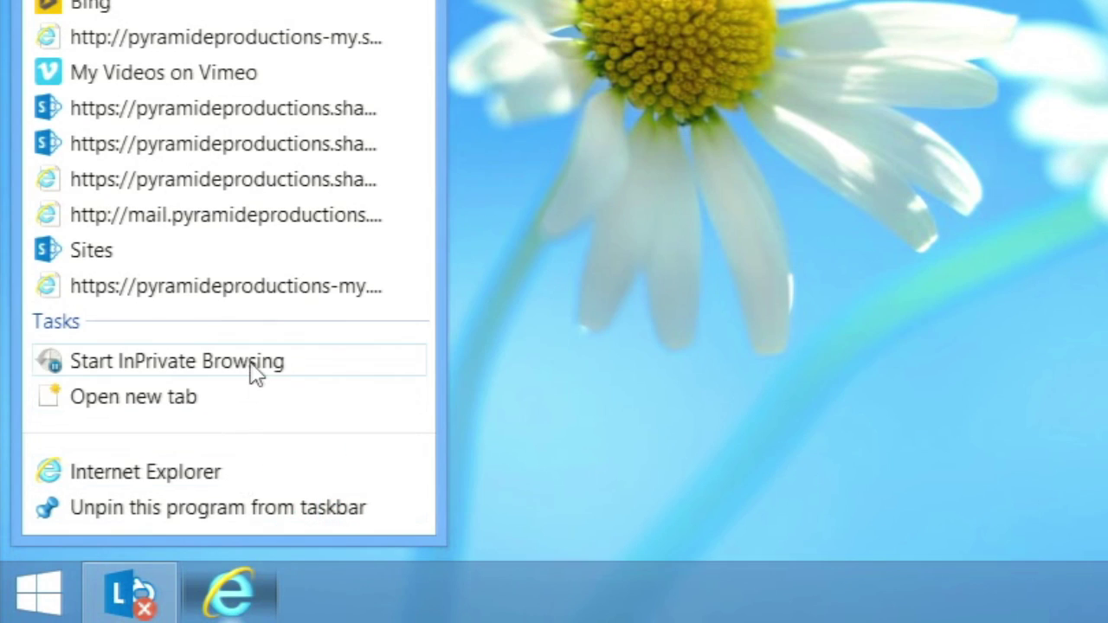
click(256, 365)
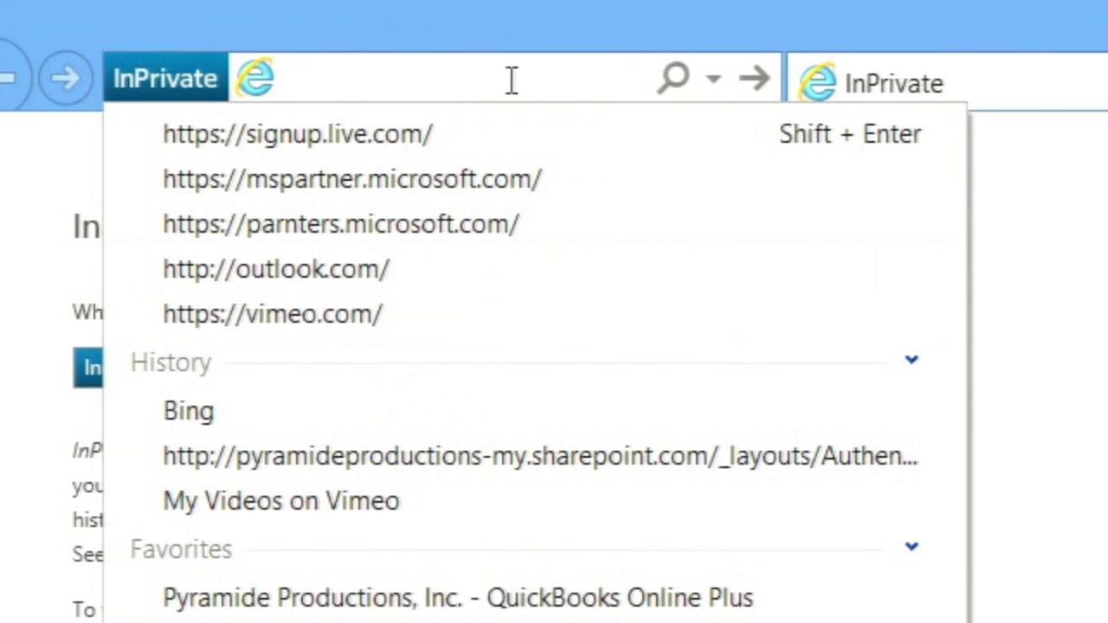
text(https://)
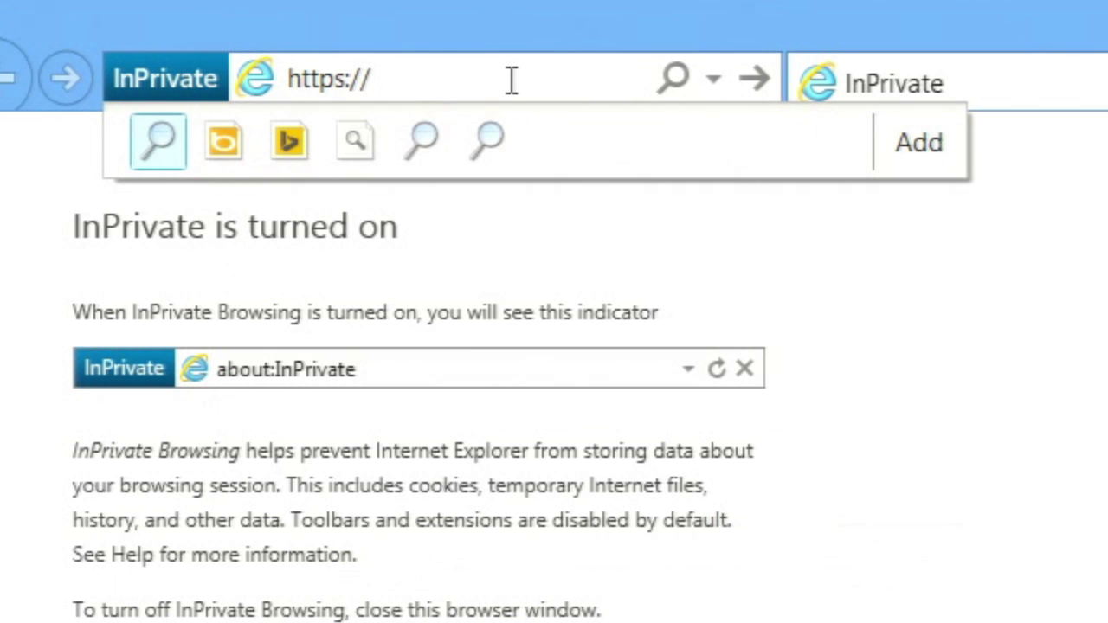
text(partner)
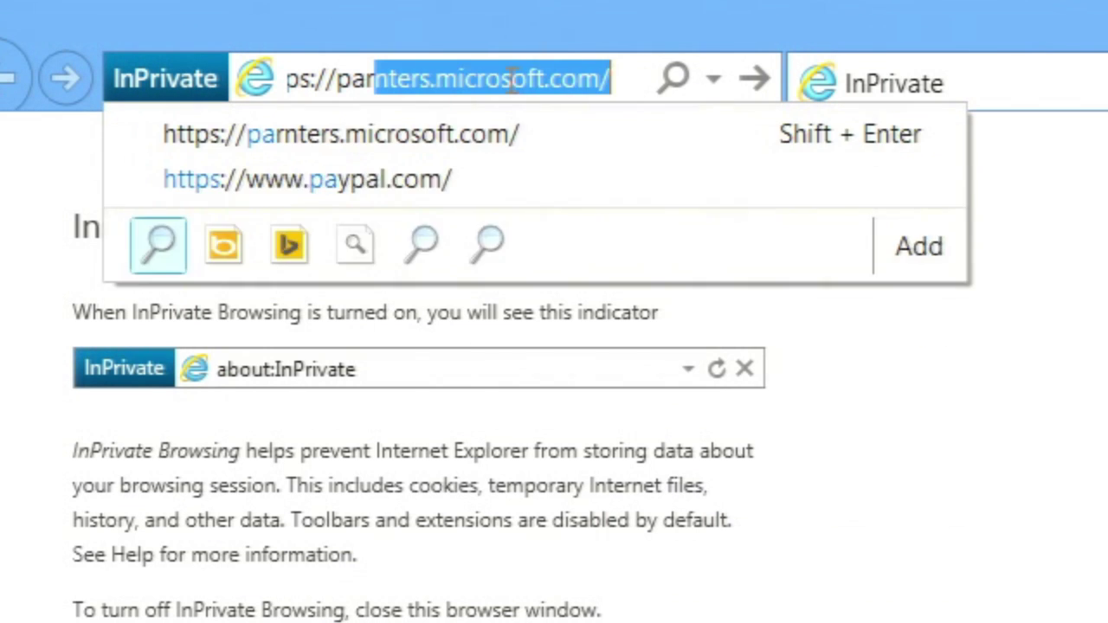
text(.mic)
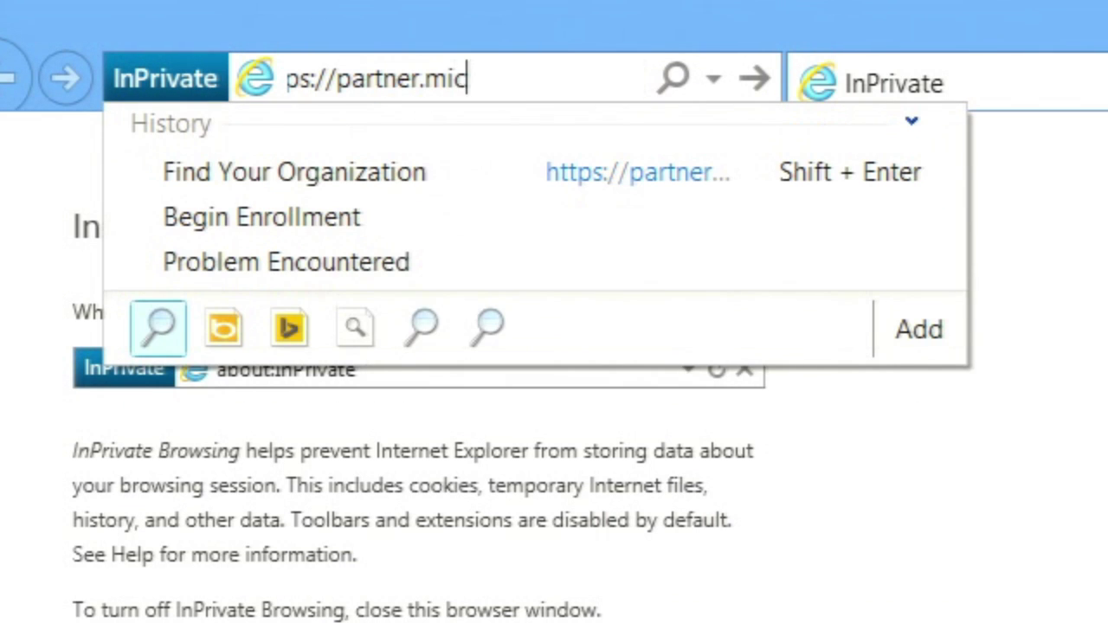
text(rosoft.com)
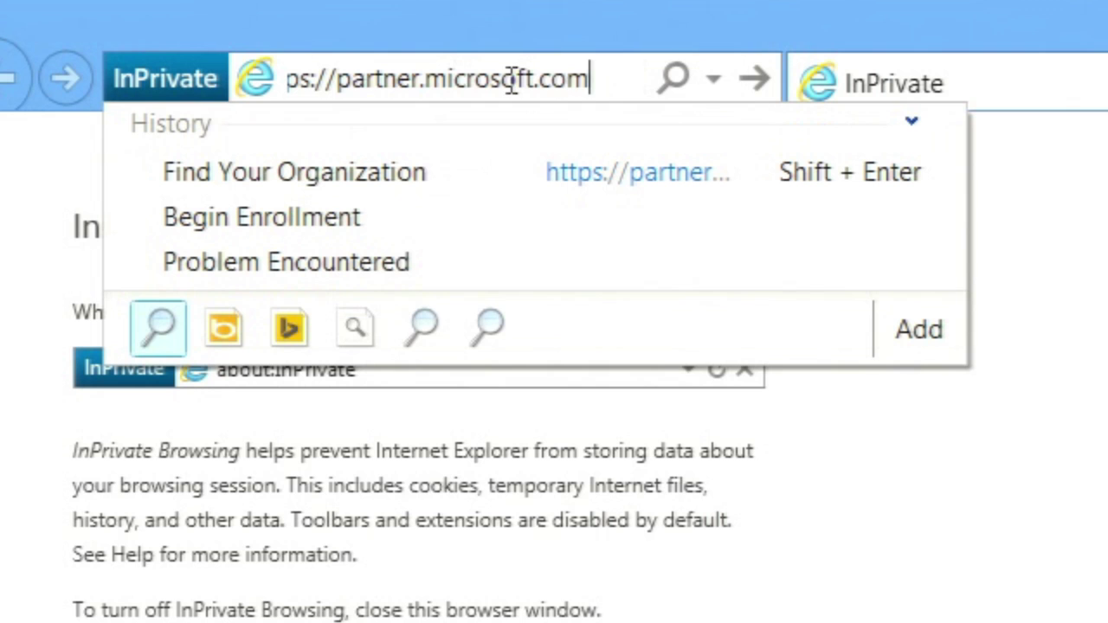
text(/partnerpr)
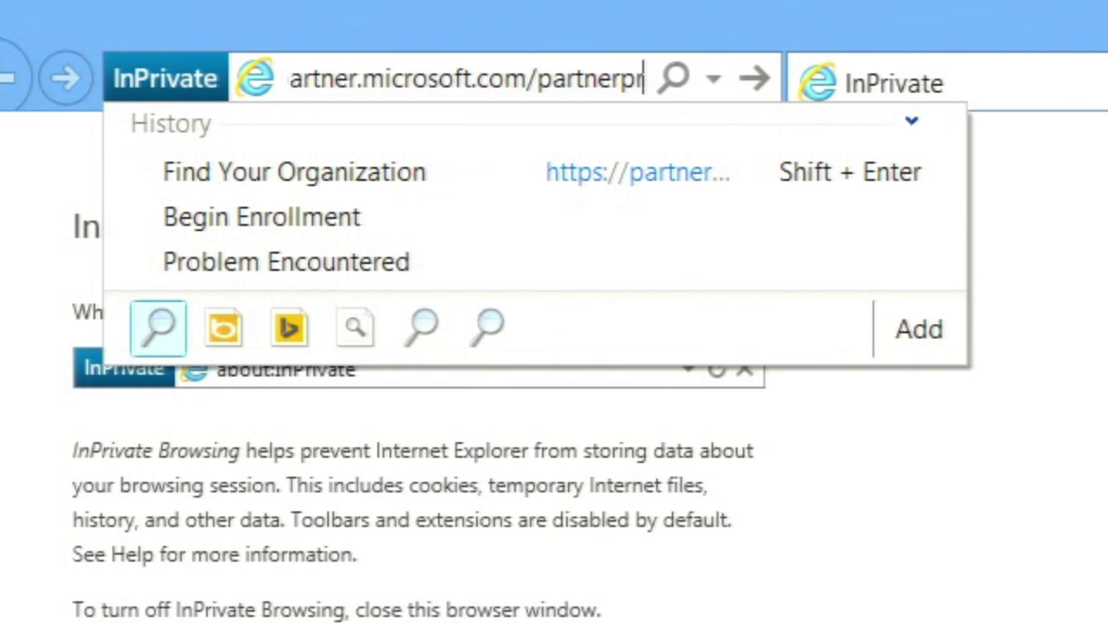
text(ogram/we)
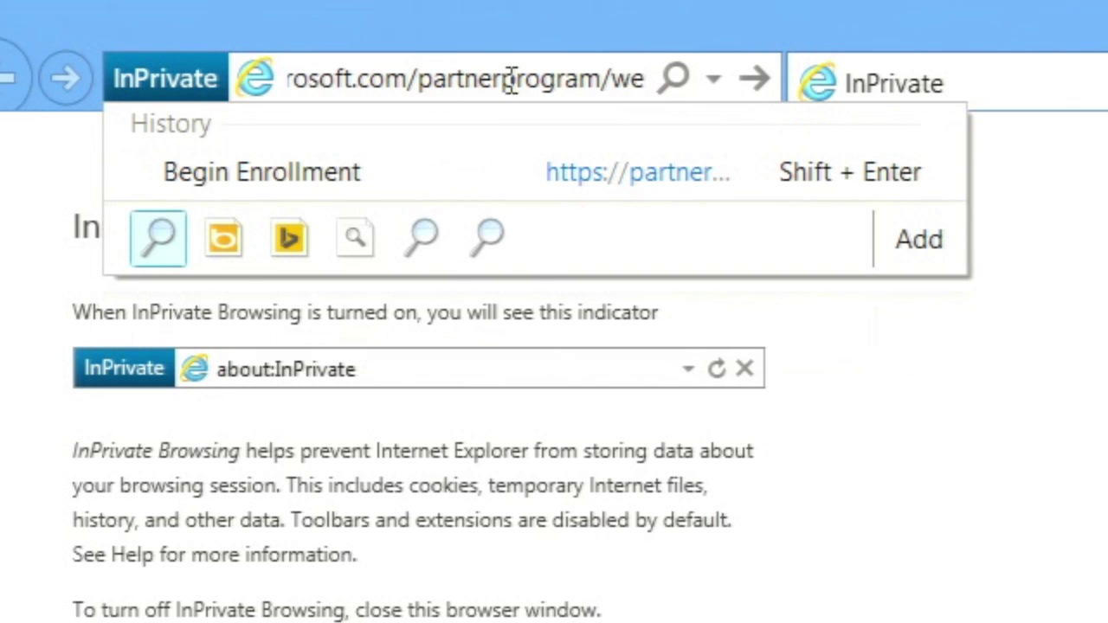
text(lcome.as)
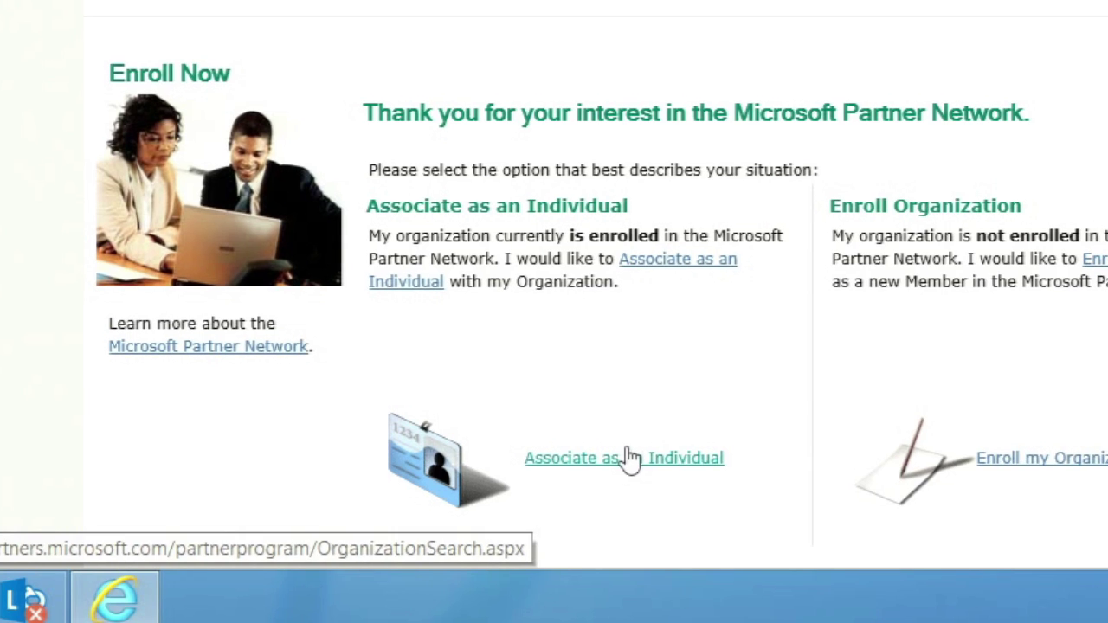
Choose Associate as an Individual on the Partner Network enrollment page.
click(630, 459)
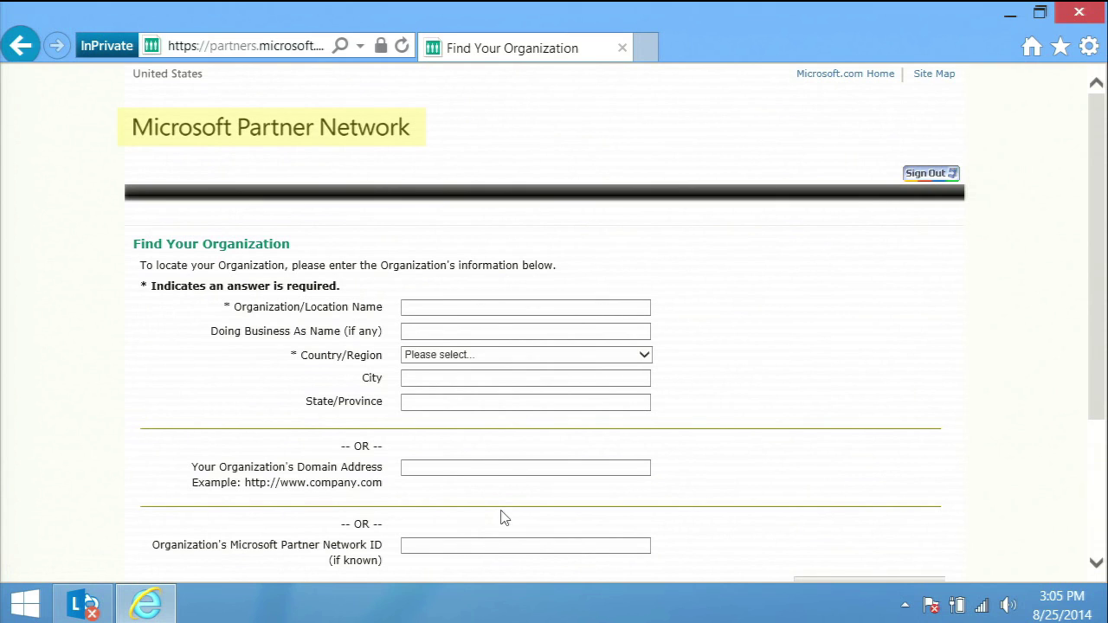
Enter organization name Contoso, country United States and state Washington in the search form.
click(435, 304)
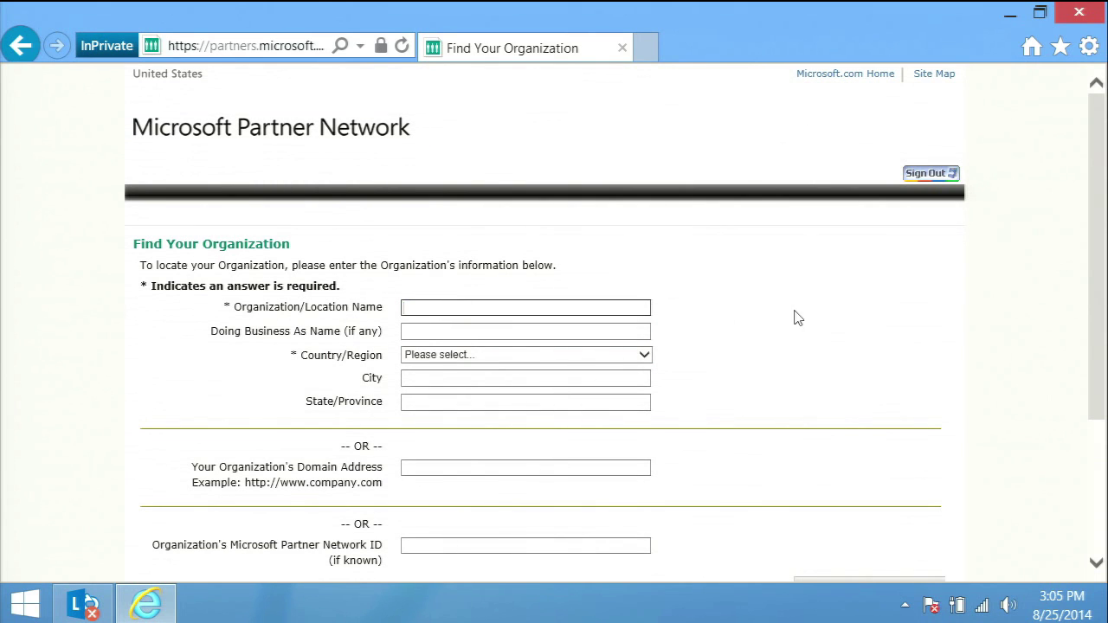
text(Contoso)
click(565, 358)
key(u)
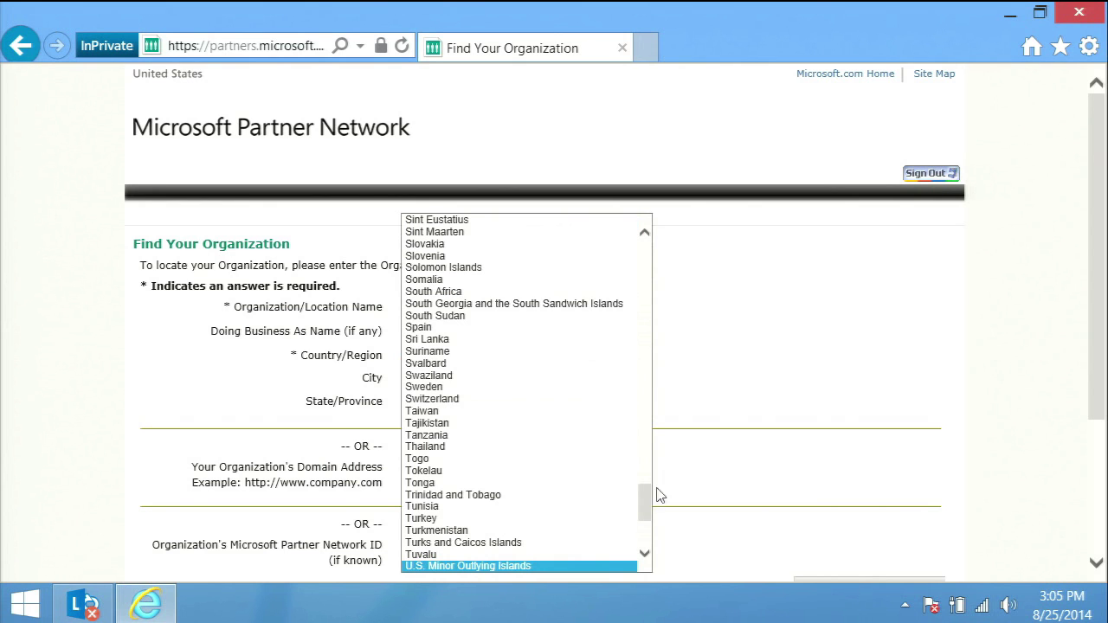
drag(649, 515, 651, 537)
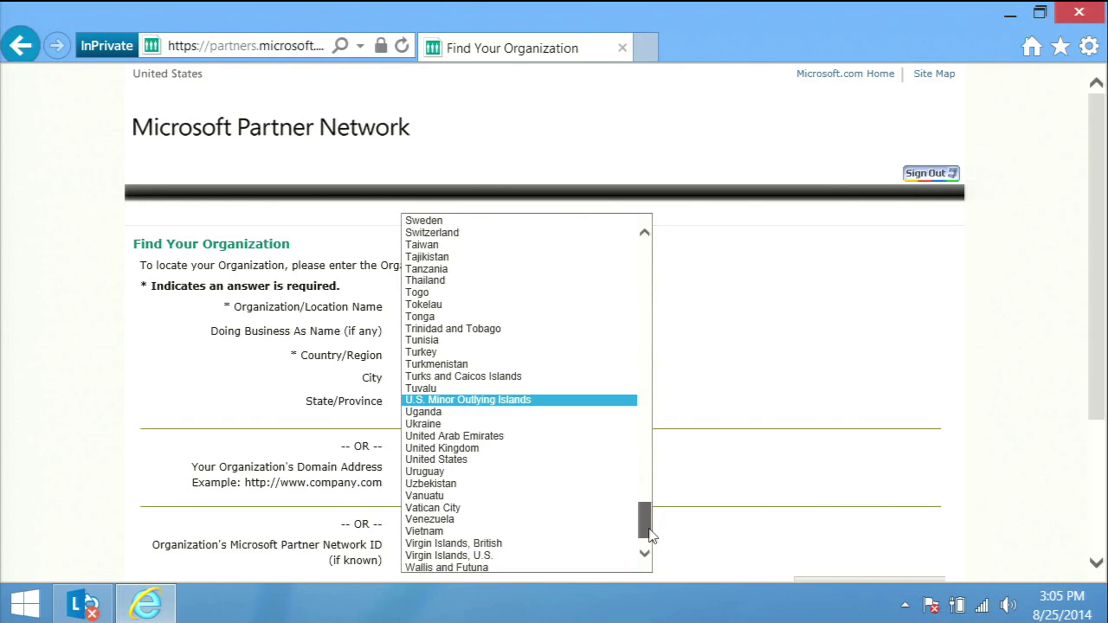
click(483, 460)
click(437, 401)
key(w)
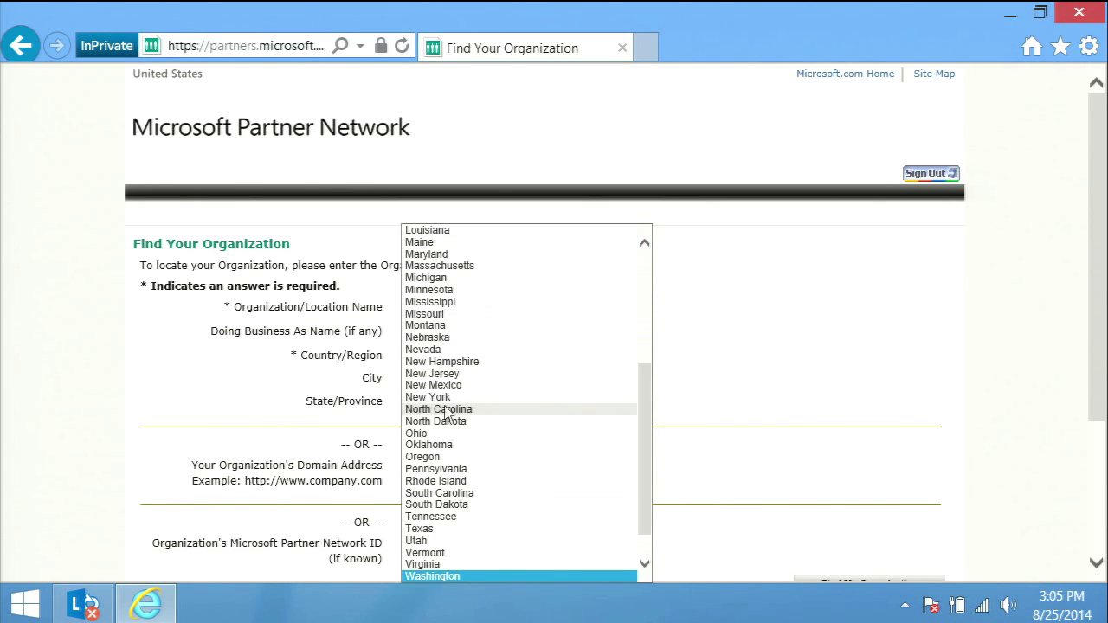
click(463, 575)
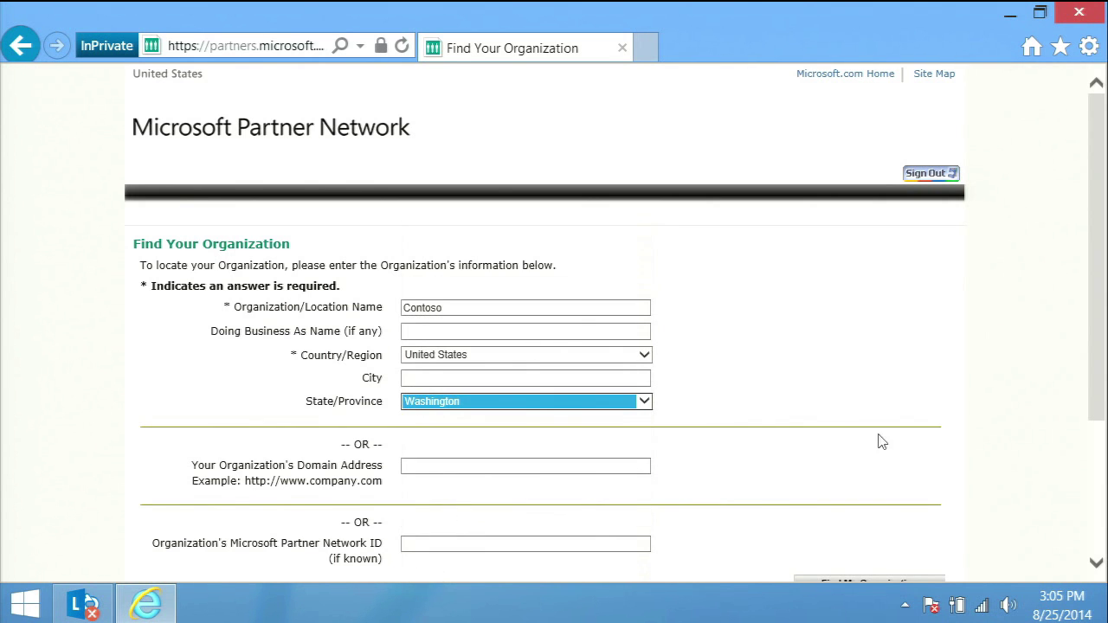
Search for the organization, select Contoso, Ltd., and associate with it.
drag(1101, 393, 1101, 528)
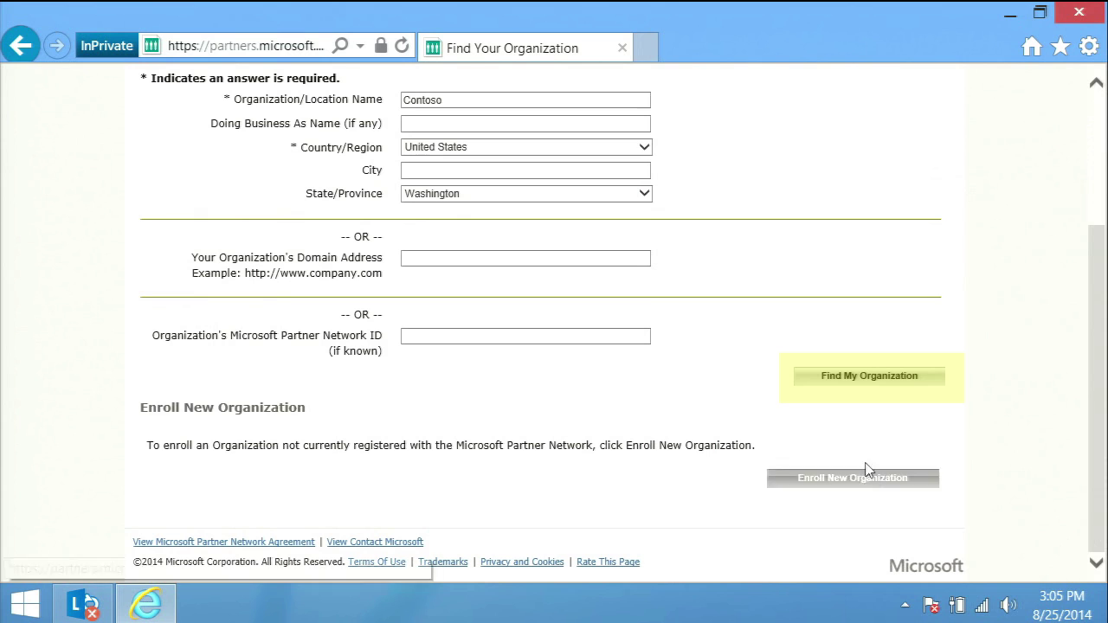
click(856, 377)
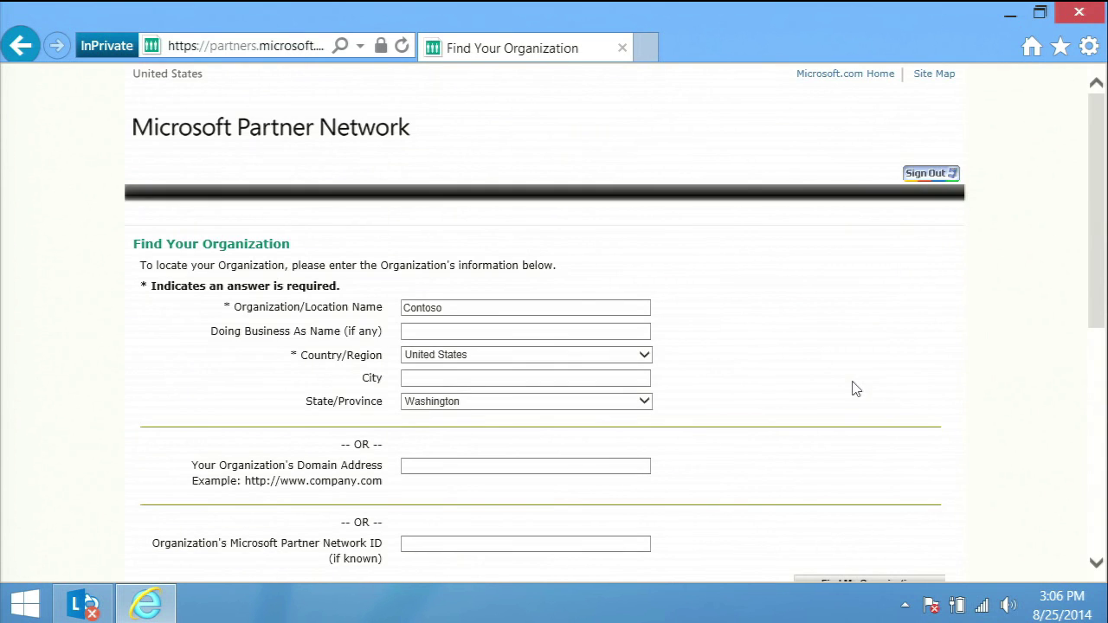
drag(1101, 262, 1100, 396)
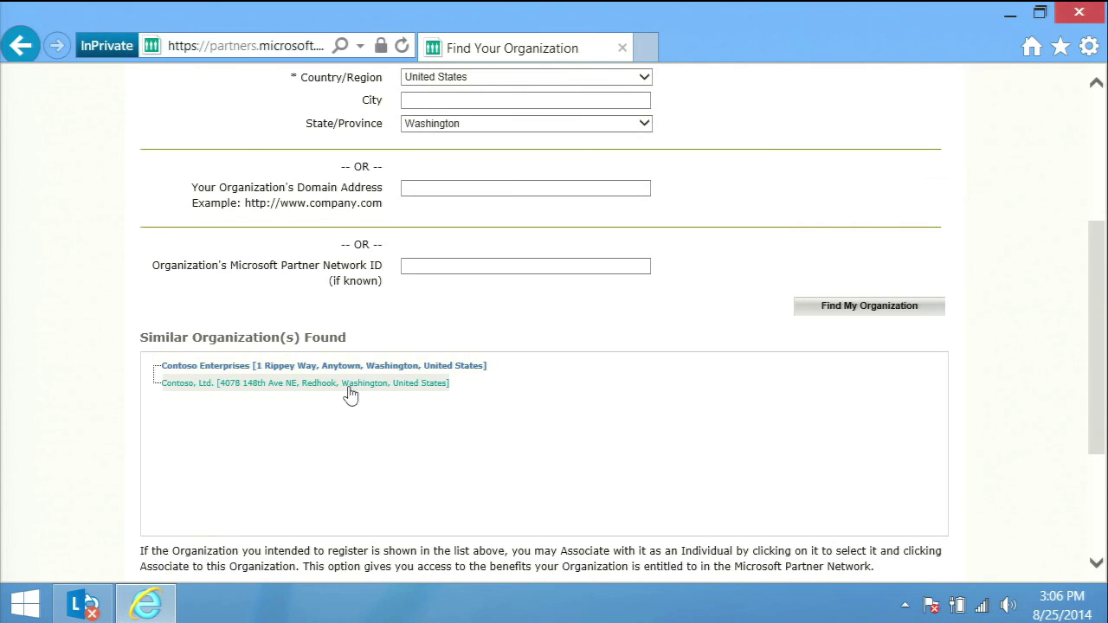
click(350, 387)
scroll(936, 476, down, 2)
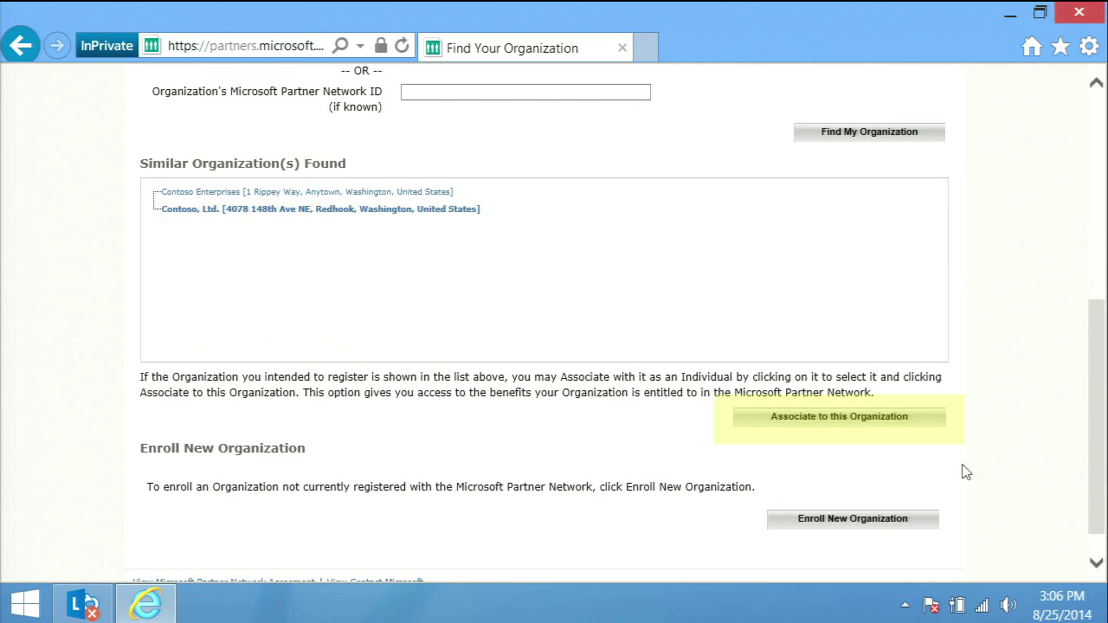
click(826, 421)
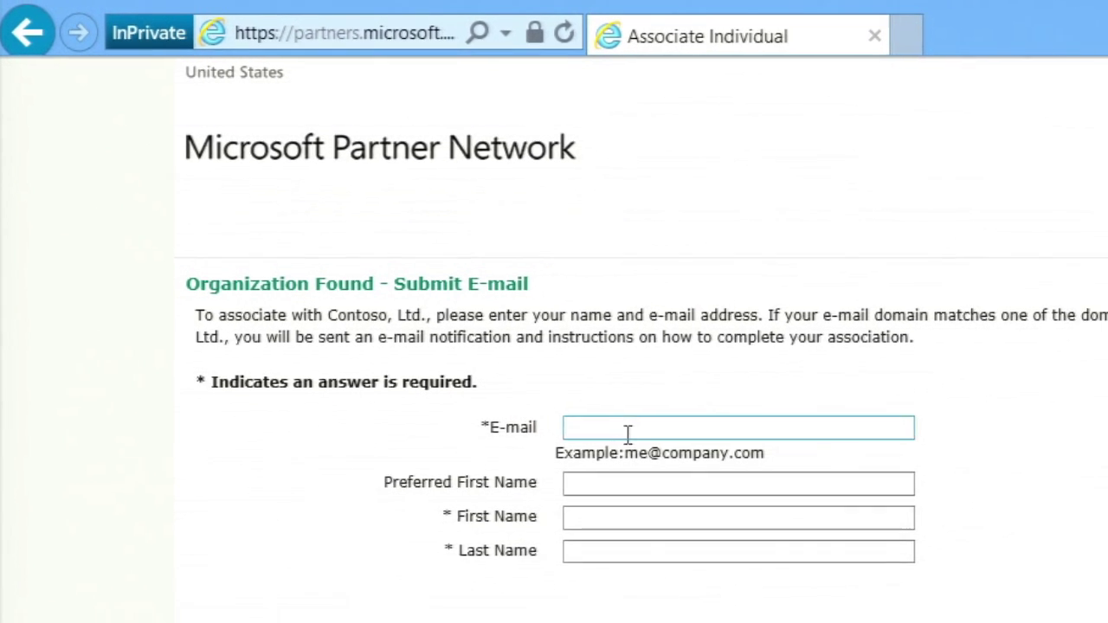
Submit the learner's work e-mail, first name and last name for the association.
click(654, 448)
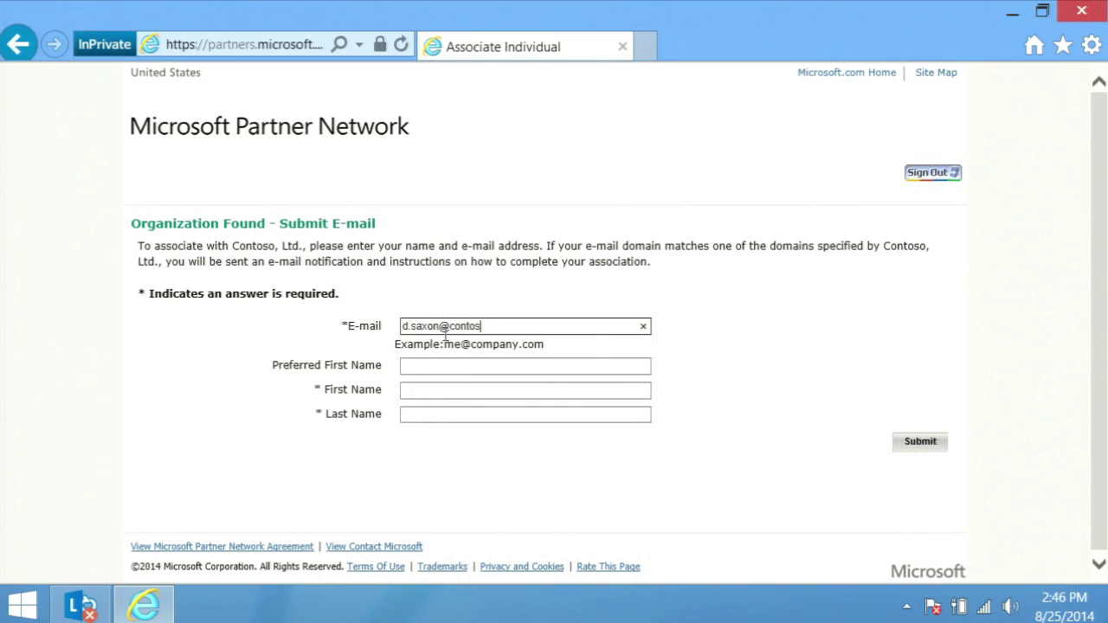
key(Tab)
key(Tab)
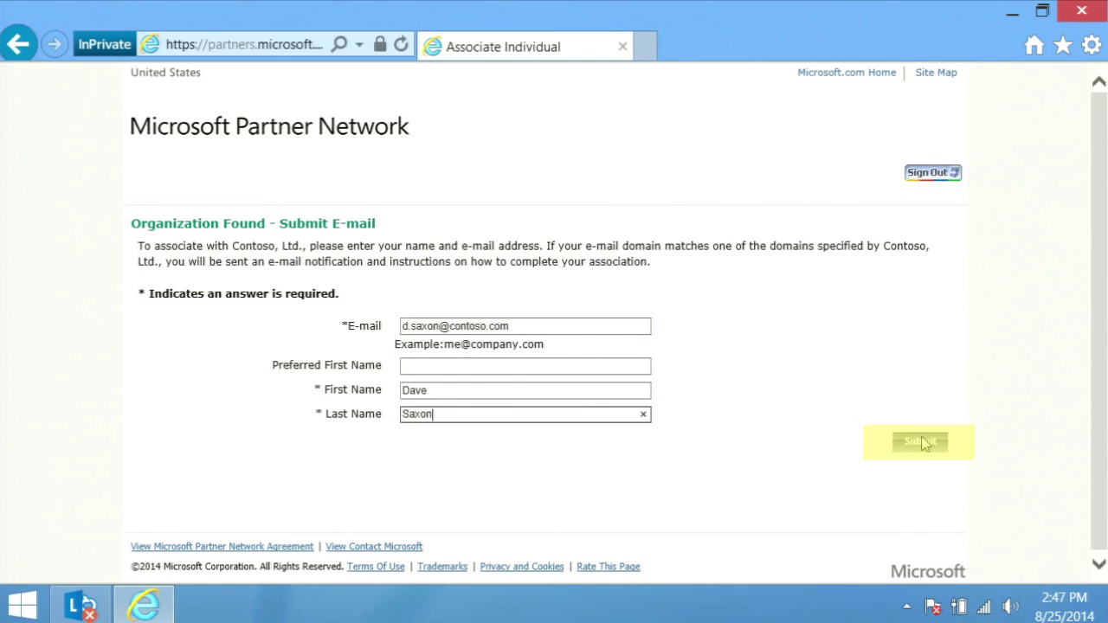
click(923, 443)
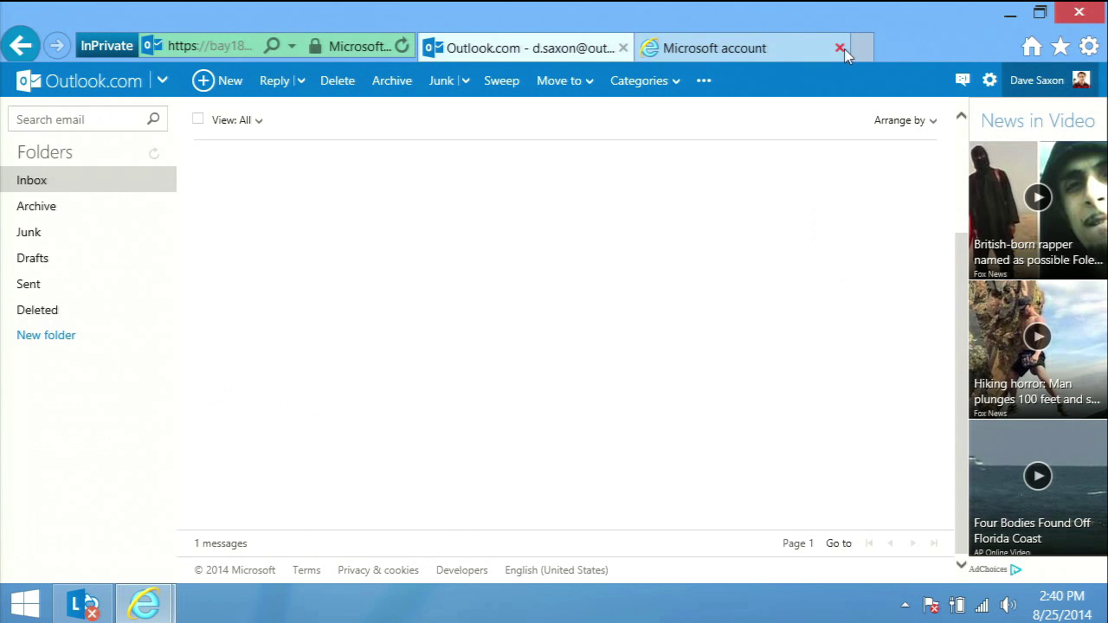
Close the Microsoft account tab, open the learning plan assignment email, and follow its learning plan link.
click(839, 47)
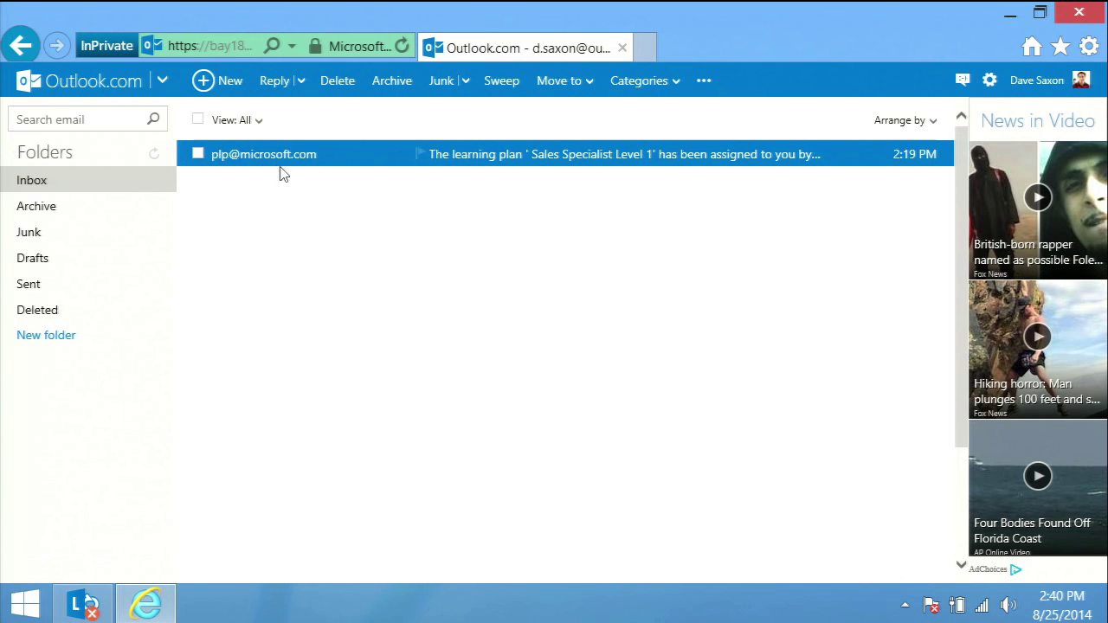
mouse_move(274, 164)
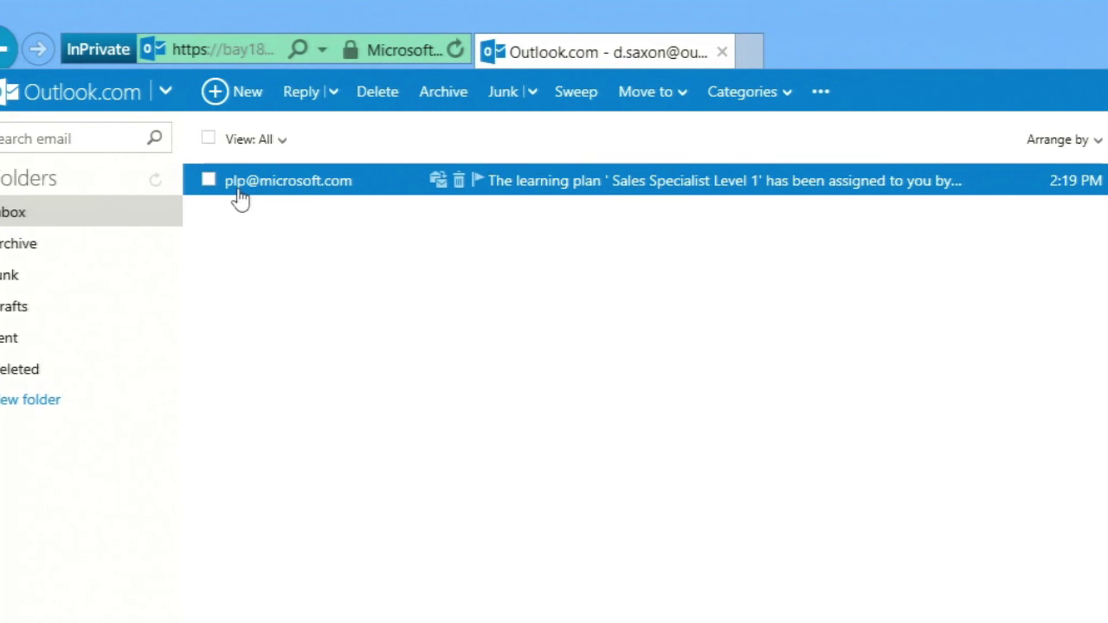
click(240, 197)
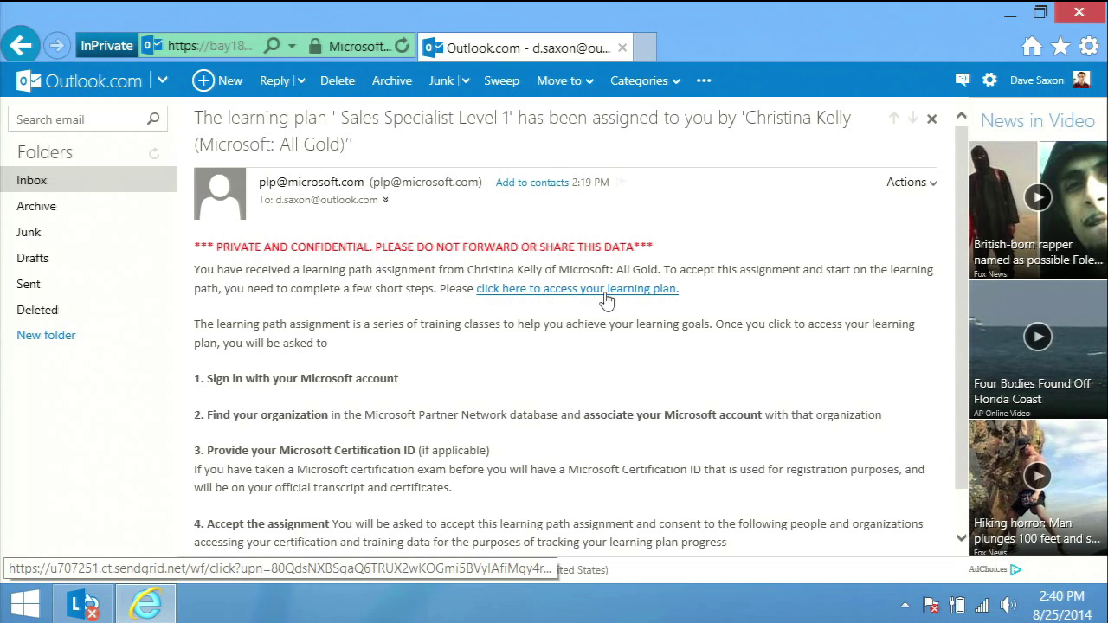
click(609, 290)
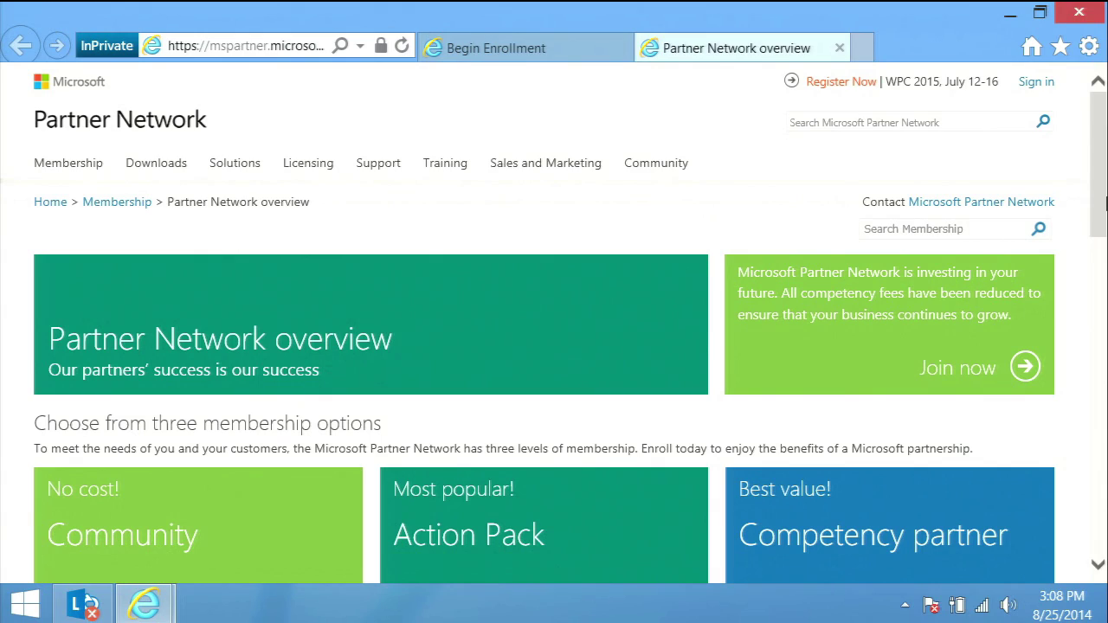
Sign in to the Partner Network with a Windows Live ID account.
click(1035, 81)
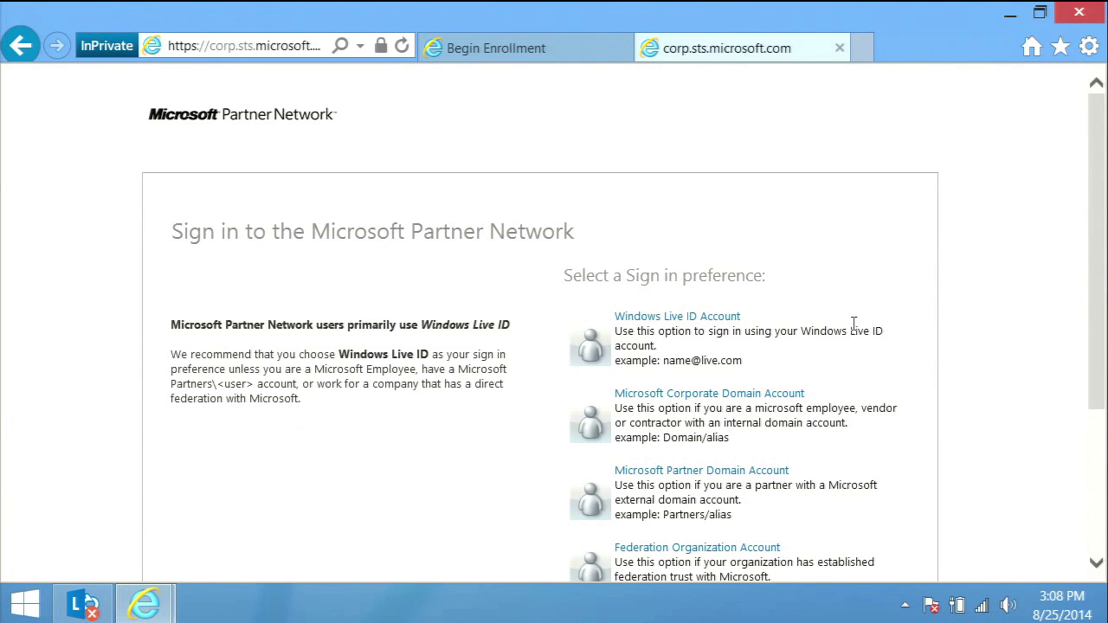
click(700, 319)
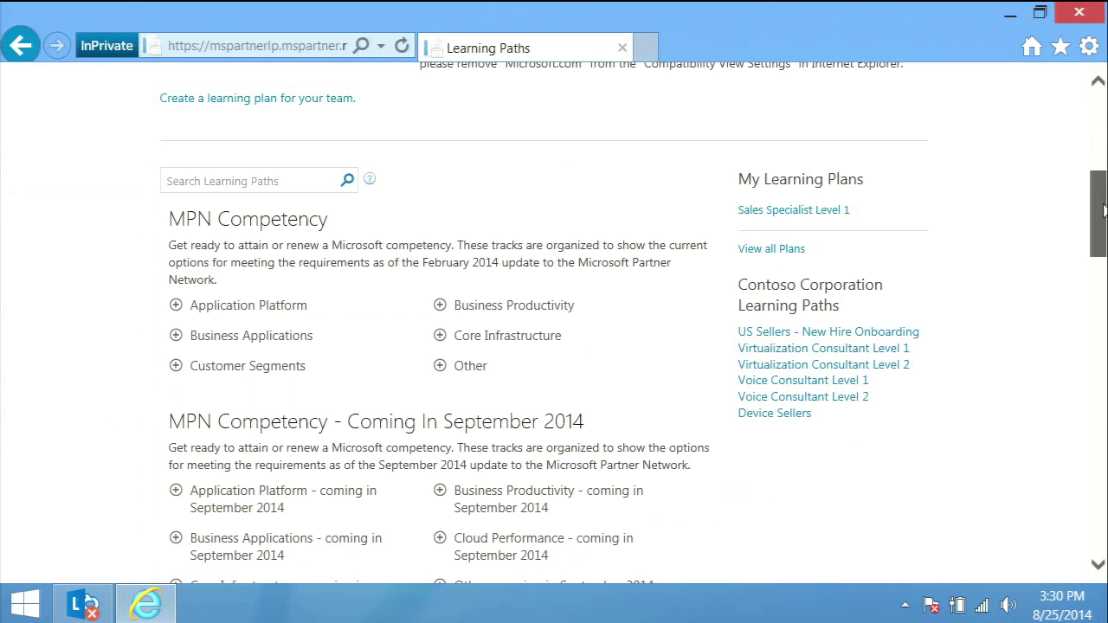